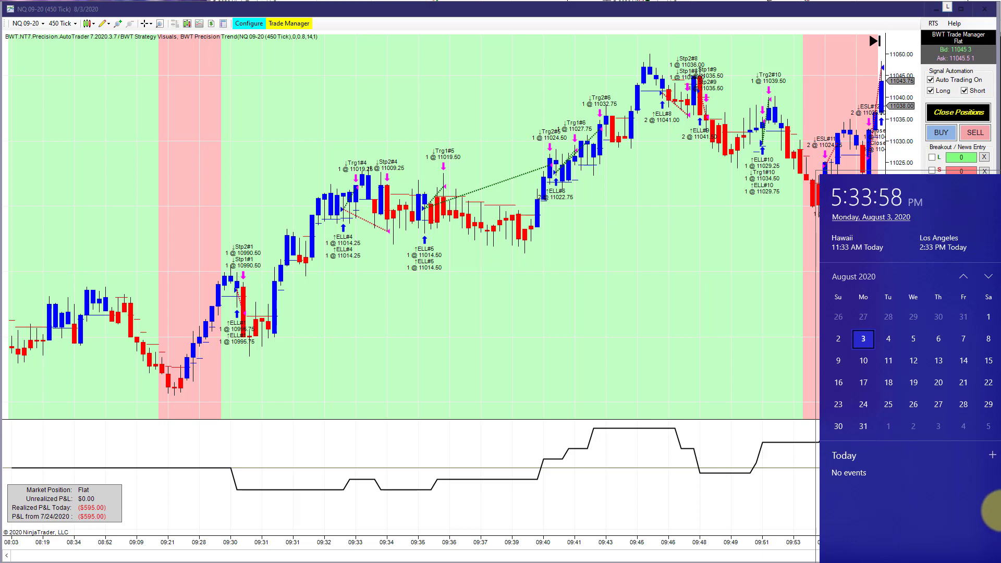
Compare the 450 Tick chart's AutoTrader setup parameters with those of the 250 Tick LineBreak chart, keeping both unchanged.
{"action": "left_click", "coordinate": [697, 374]}
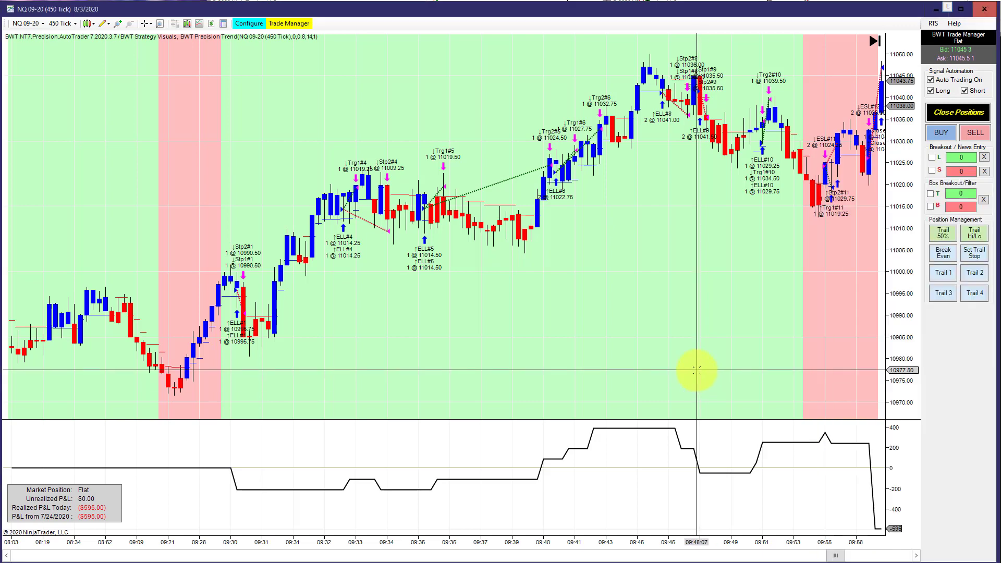
{"action": "left_click", "coordinate": [245, 24]}
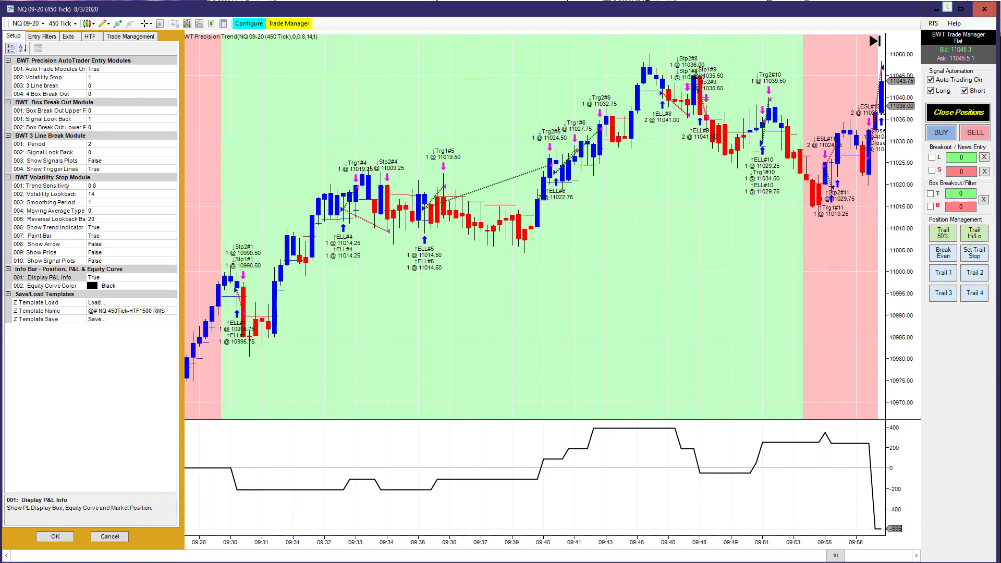
{"action": "key", "text": "alt+Tab"}
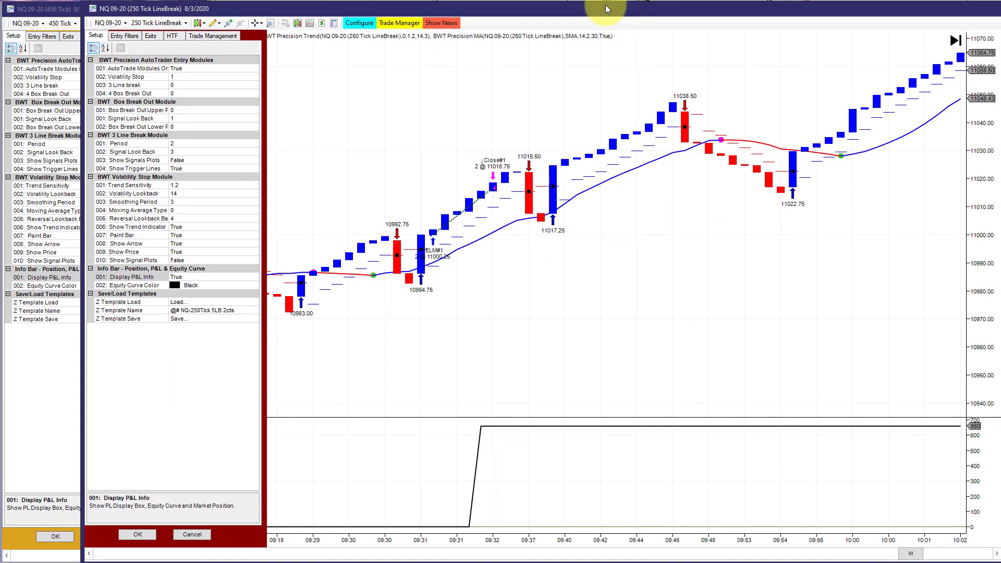
{"action": "key", "text": "alt+Tab"}
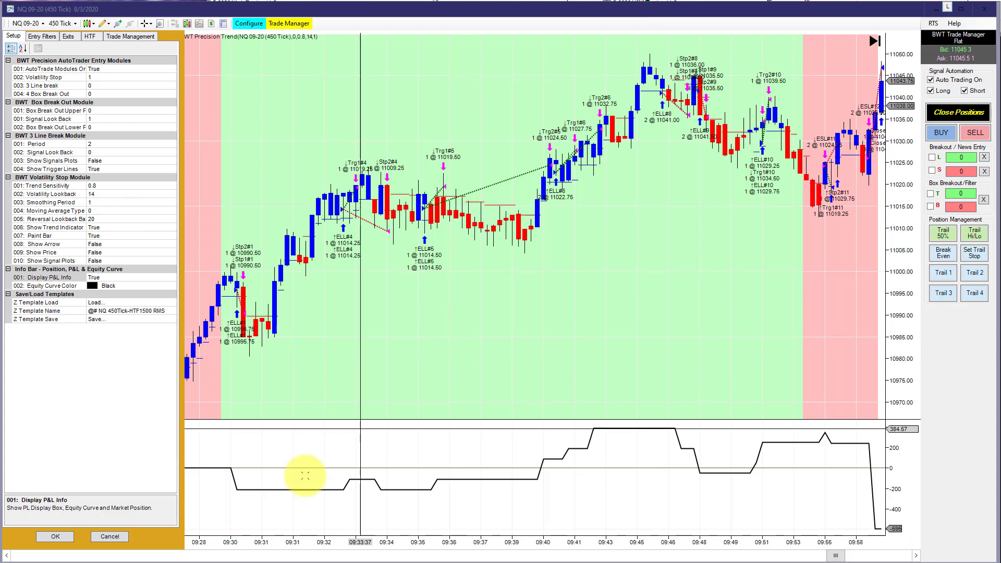
{"action": "left_click", "coordinate": [110, 536]}
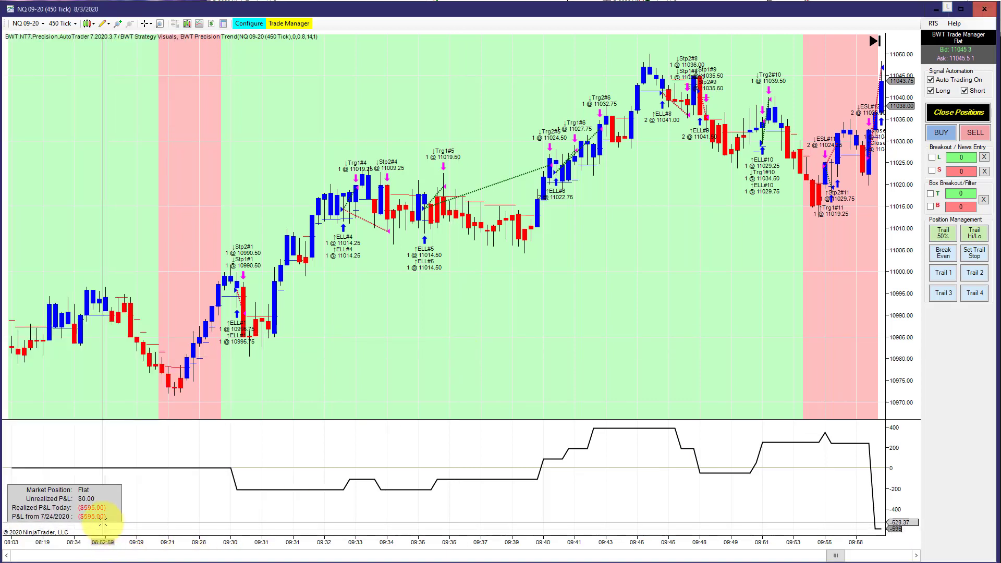
Review the 450 Tick strategy's trade management settings, including the daily profit target and loss limit, without changing them.
{"action": "left_click", "coordinate": [249, 24]}
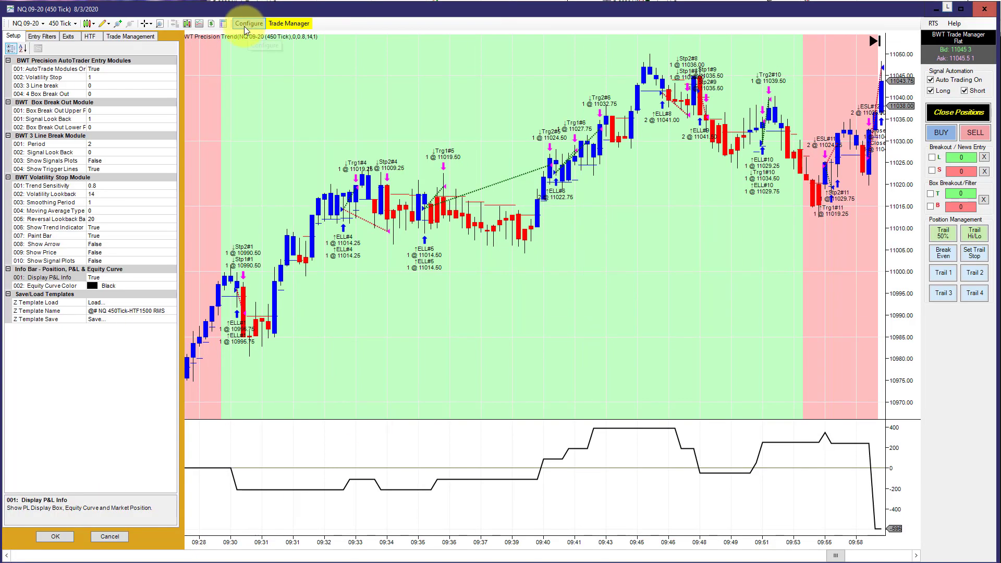
{"action": "left_click", "coordinate": [111, 34]}
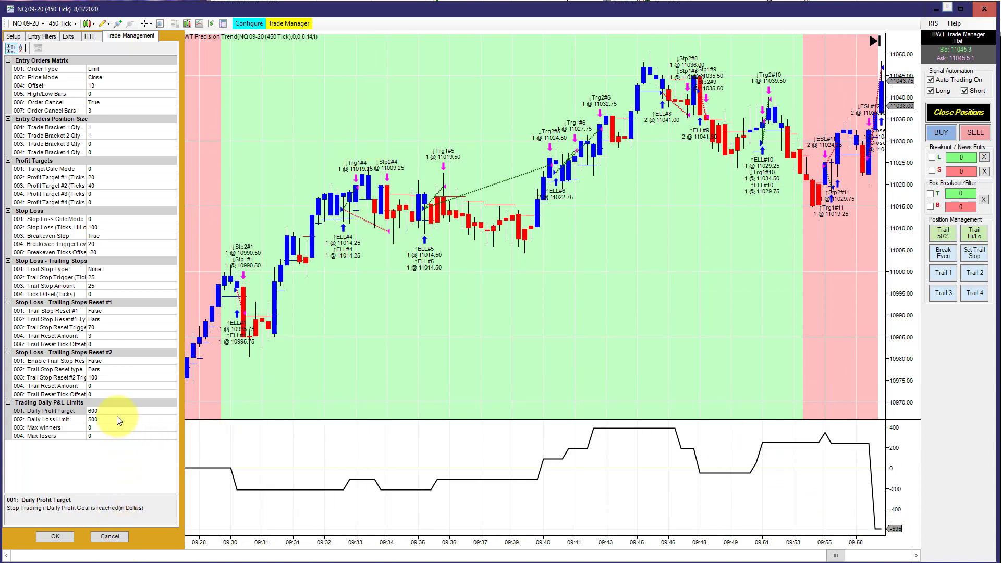
{"action": "left_click", "coordinate": [111, 537]}
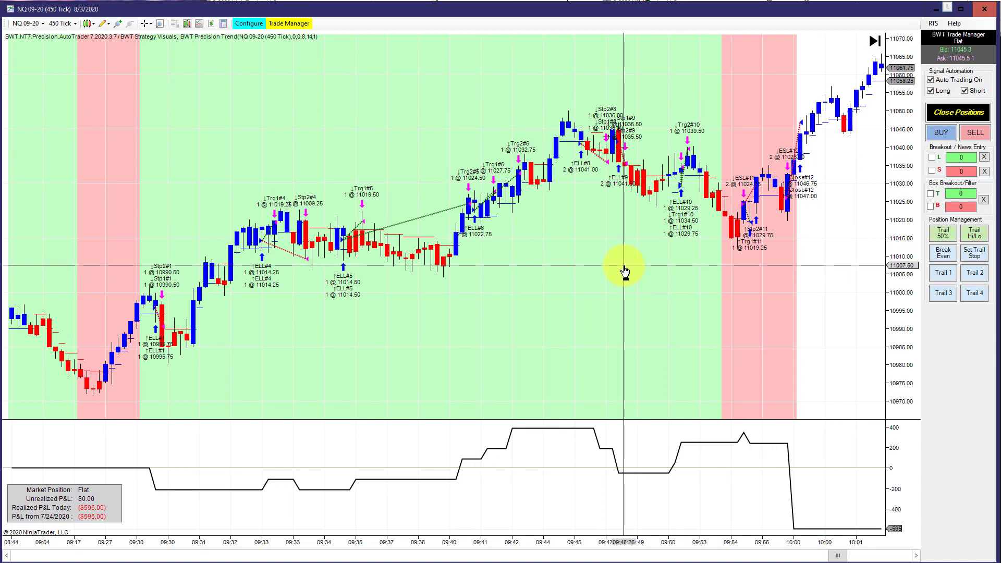
Check the Volatility Stop module's Trend Sensitivity and examine the 450 Tick trades and price action around 10:00.
{"action": "left_click", "coordinate": [255, 25]}
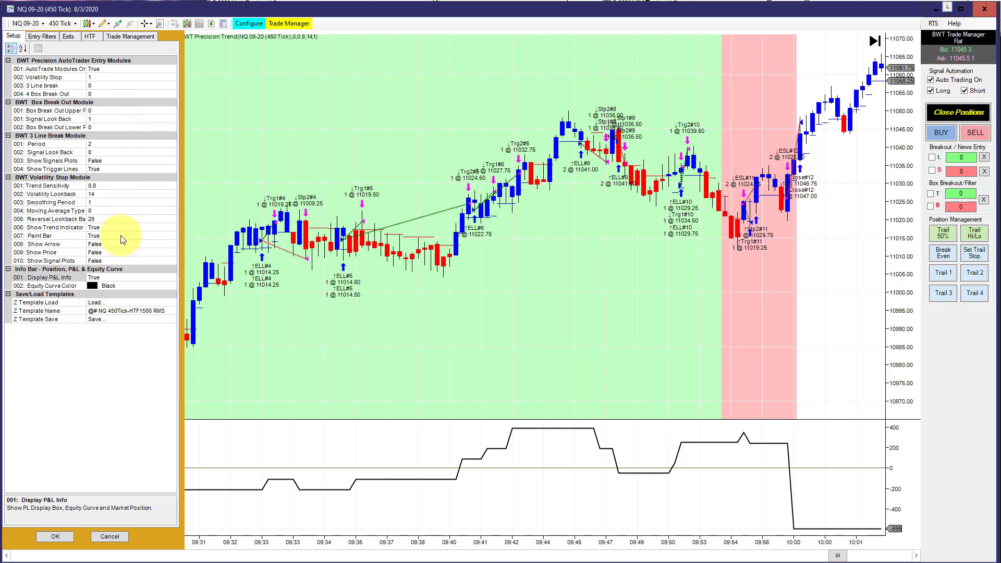
{"action": "left_click", "coordinate": [108, 187]}
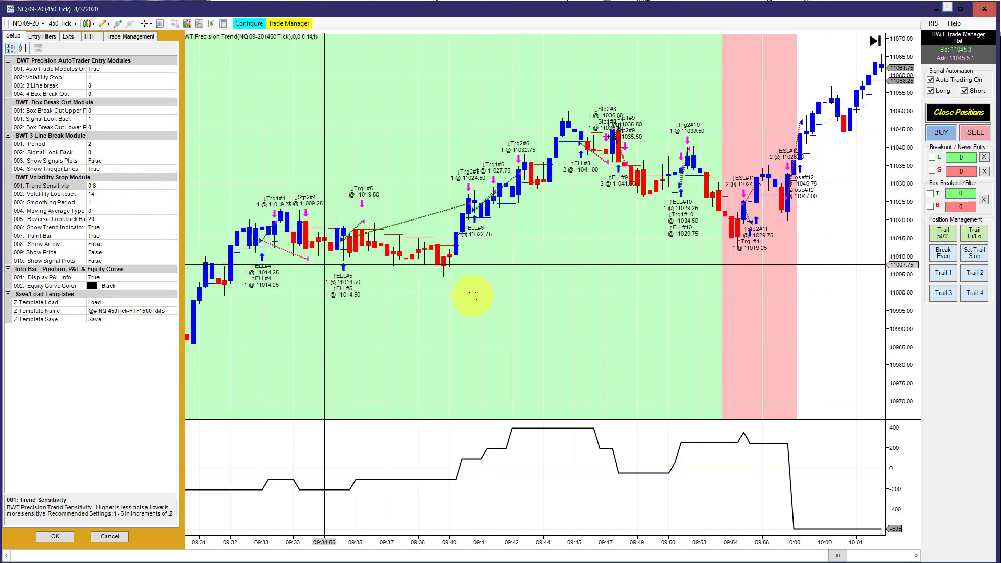
{"action": "left_click_drag", "start_coordinate": [631, 313], "coordinate": [458, 290]}
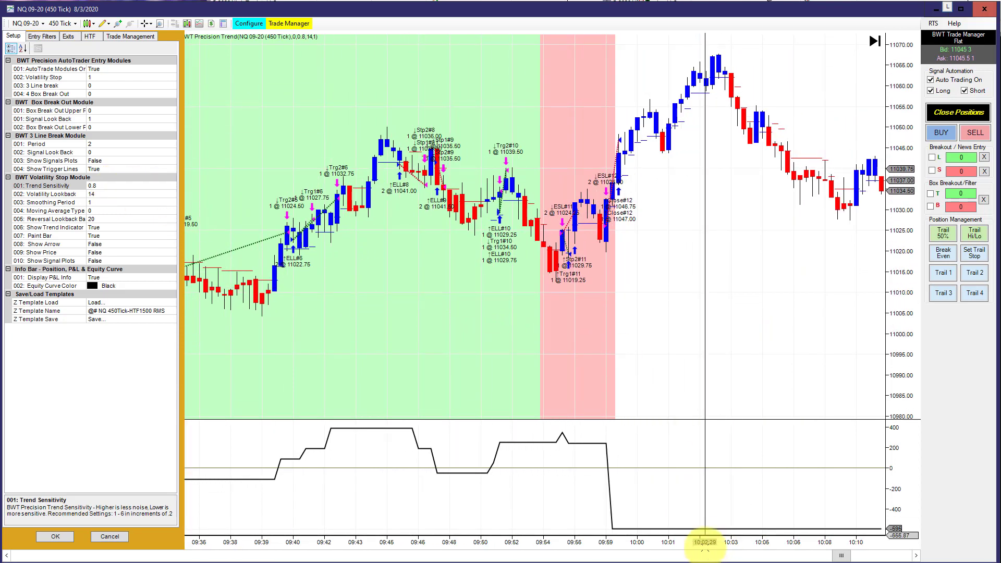
{"action": "left_click_drag", "start_coordinate": [709, 537], "coordinate": [328, 521]}
{"action": "left_click_drag", "start_coordinate": [369, 335], "coordinate": [787, 308]}
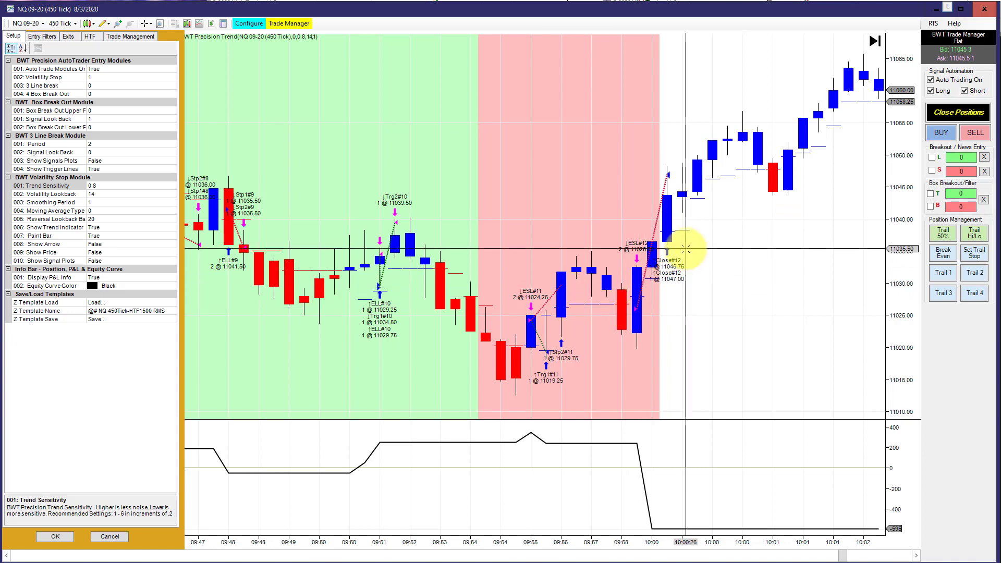
{"action": "left_click_drag", "start_coordinate": [697, 264], "coordinate": [626, 246]}
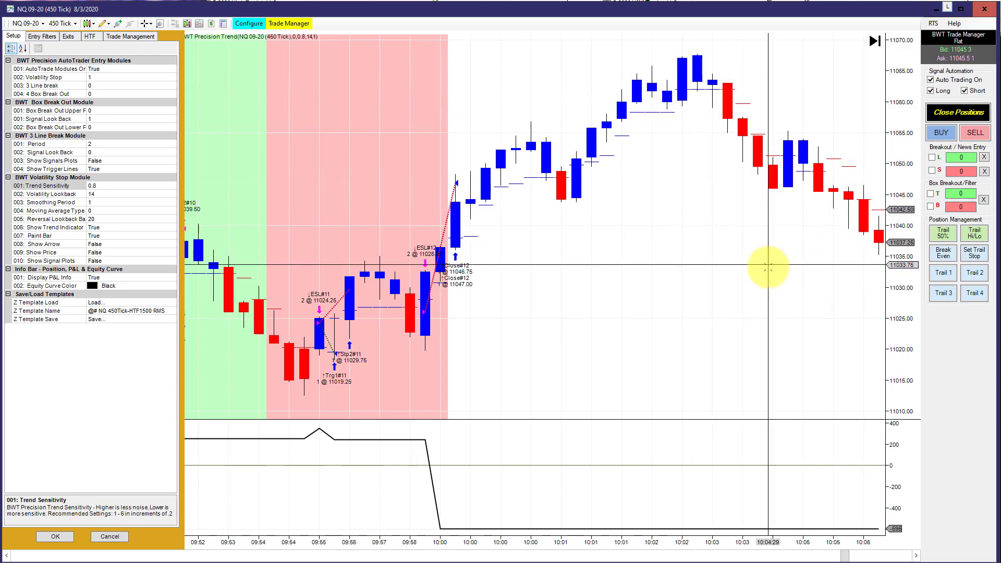
Examine the earlier long trades and equity curve between about 09:31 and 09:53 on the 450 Tick chart.
{"action": "scroll", "coordinate": [663, 294], "scroll_direction": "up", "scroll_amount": 5}
{"action": "scroll", "coordinate": [373, 364], "scroll_direction": "up", "scroll_amount": 3}
{"action": "left_click_drag", "start_coordinate": [306, 277], "coordinate": [603, 257]}
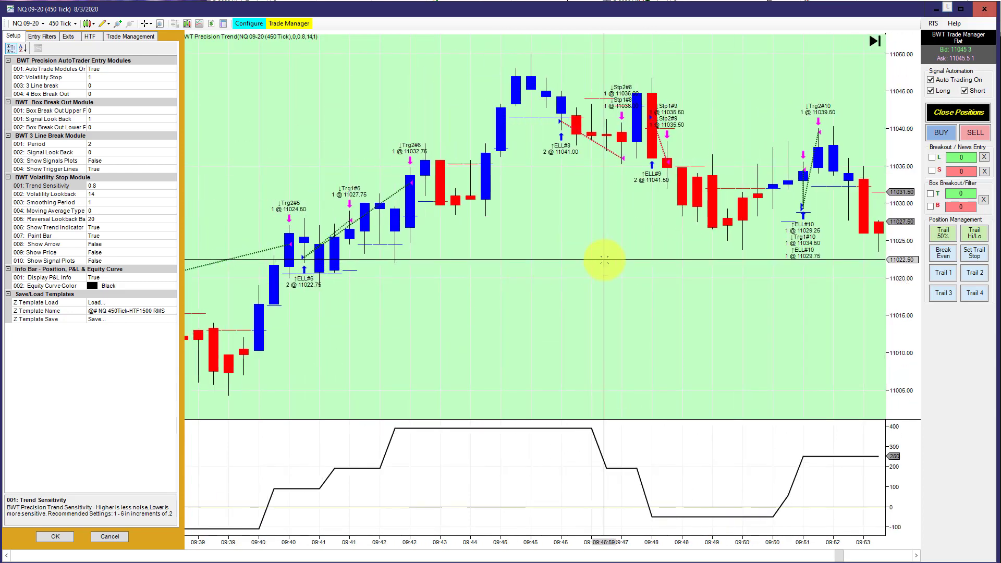
{"action": "left_click_drag", "start_coordinate": [470, 542], "coordinate": [509, 507]}
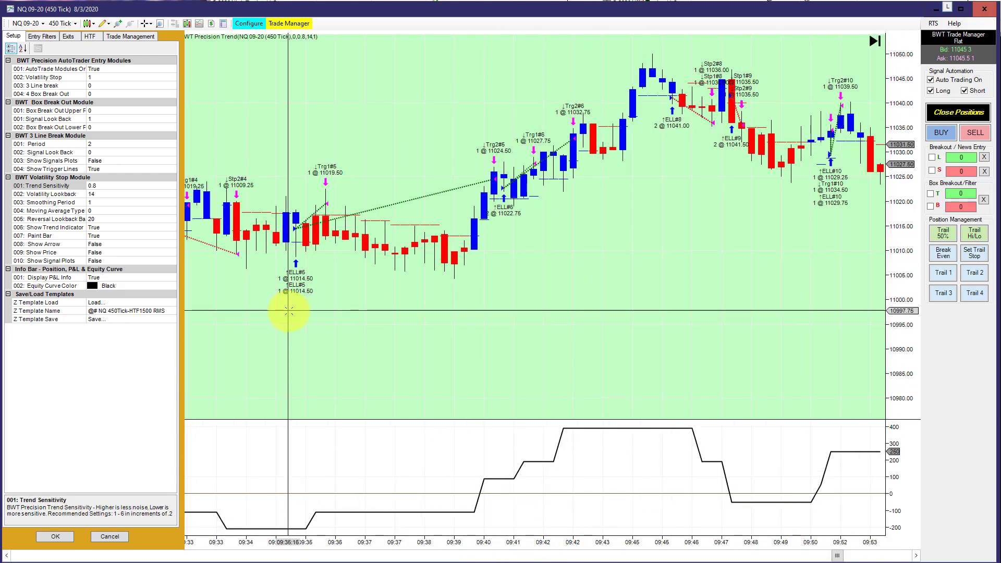
{"action": "left_click_drag", "start_coordinate": [286, 309], "coordinate": [389, 326]}
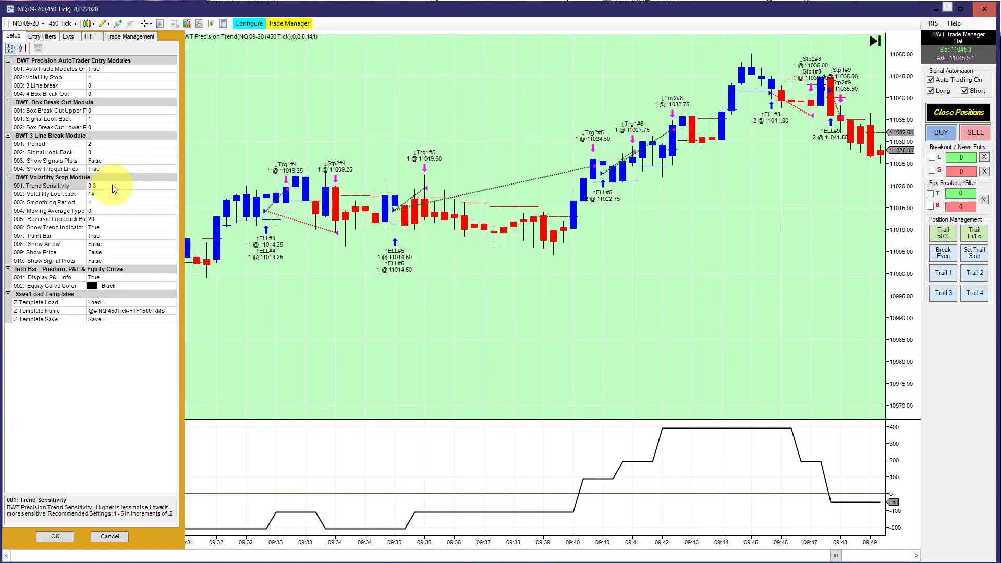
Compare the Profit Target #1 setting with the 450 Tick chart's trades, then dismiss the strategy configuration without changes.
{"action": "left_click", "coordinate": [127, 38]}
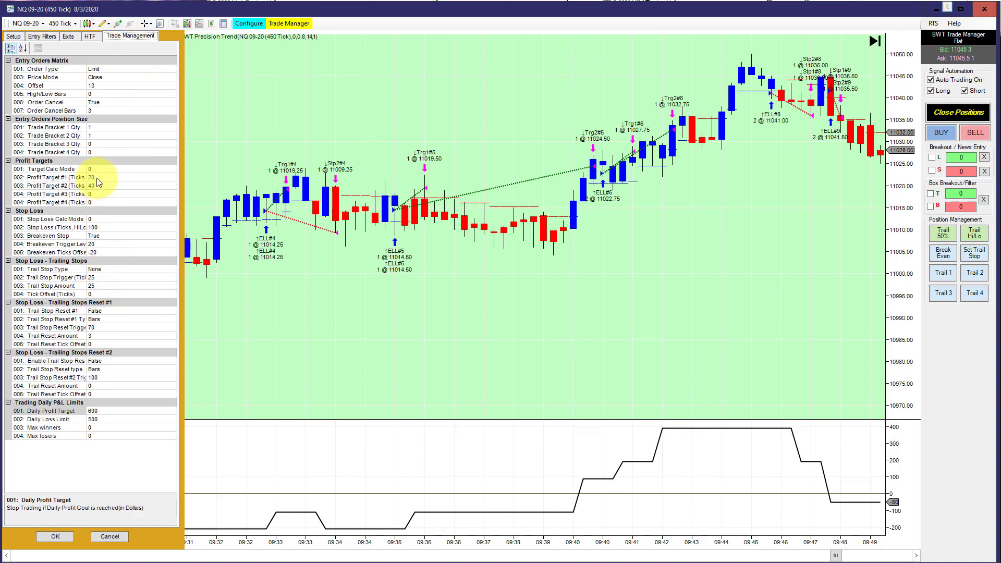
{"action": "left_click", "coordinate": [97, 176]}
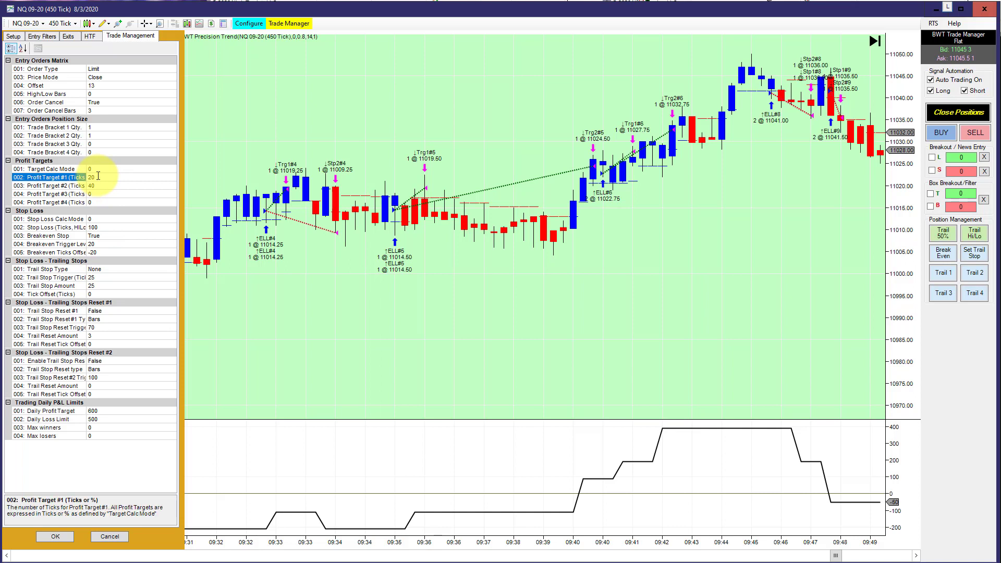
{"action": "left_click", "coordinate": [424, 229]}
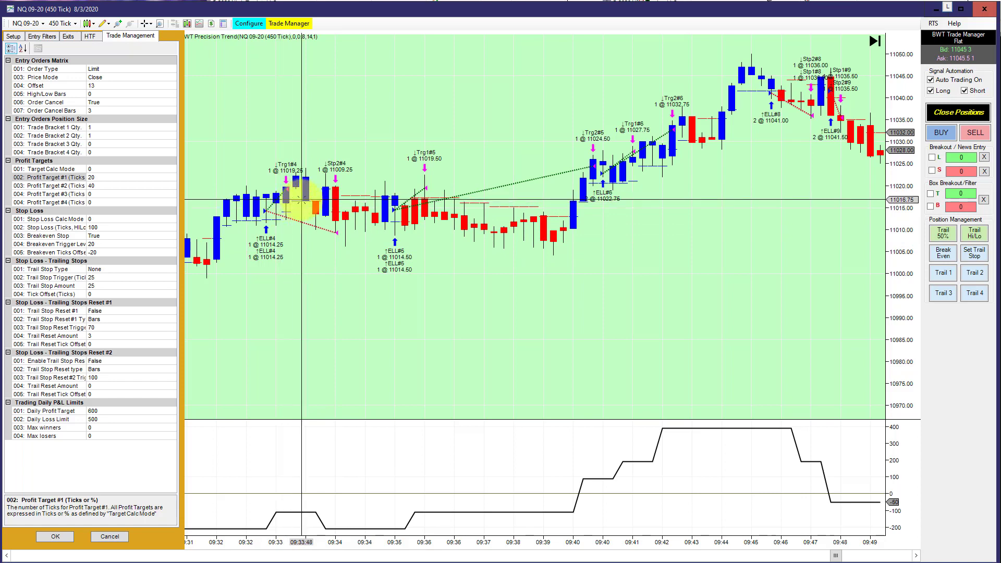
{"action": "scroll", "coordinate": [295, 243], "scroll_direction": "down", "scroll_amount": 10}
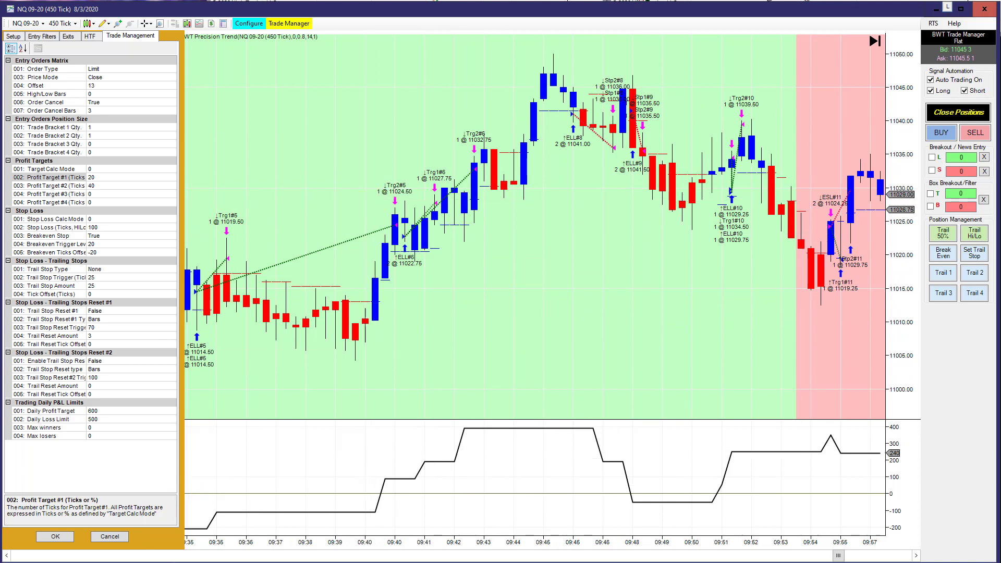
{"action": "left_click", "coordinate": [109, 536]}
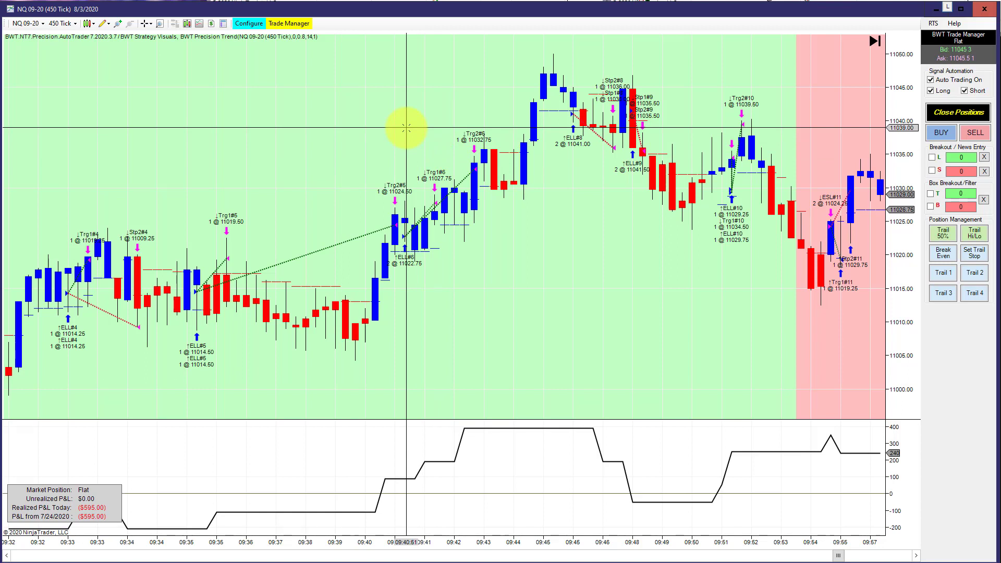
{"action": "left_click", "coordinate": [249, 23]}
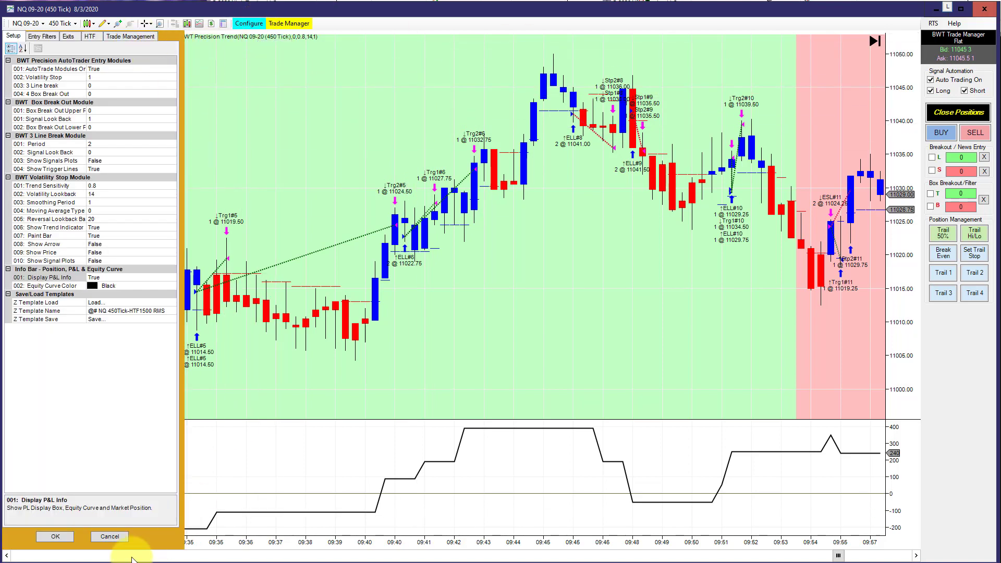
{"action": "left_click", "coordinate": [115, 537]}
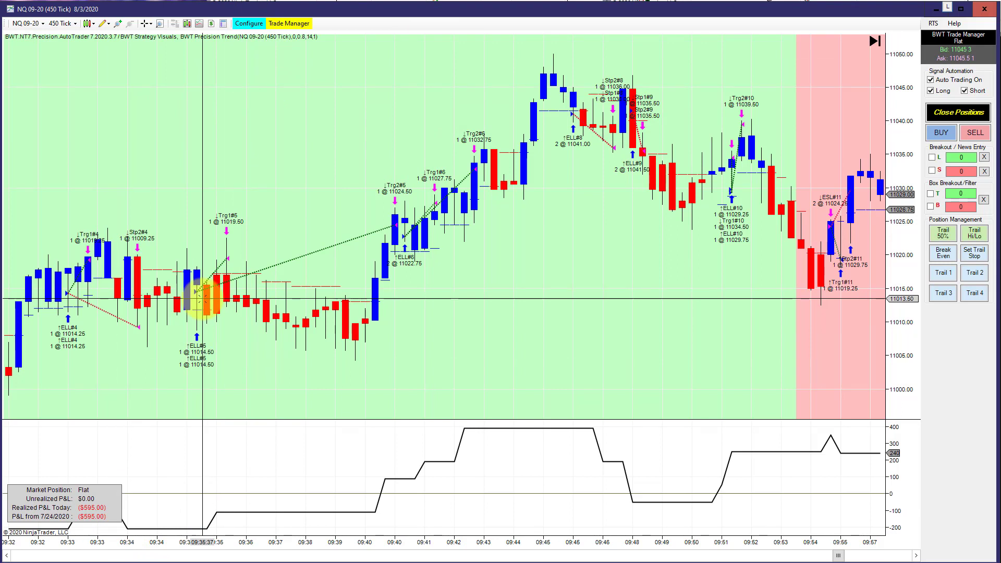
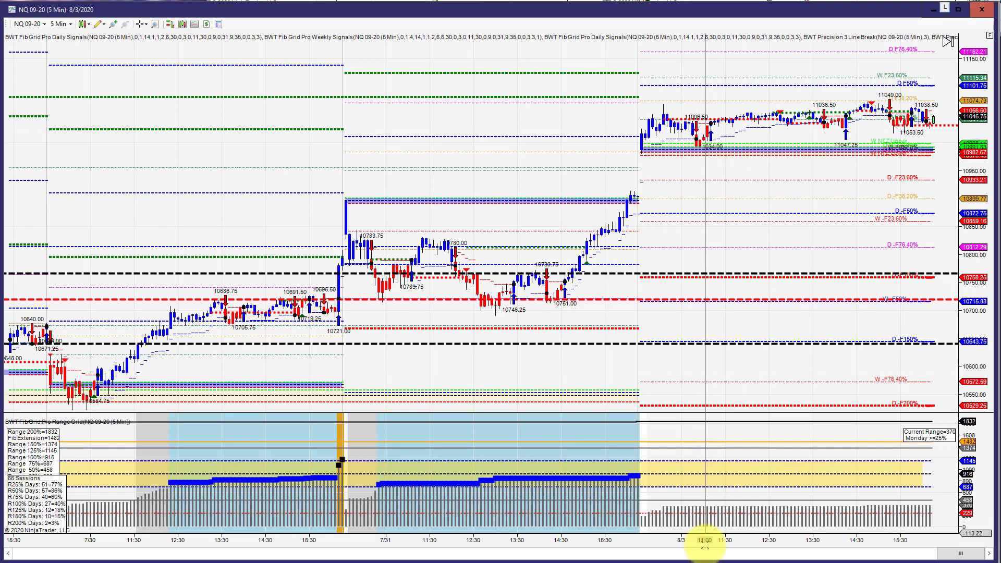
Review the sessions and Fib Grid Pro levels on the NQ 09-20 5 Min chart.
{"action": "left_click_drag", "start_coordinate": [662, 541], "coordinate": [398, 537]}
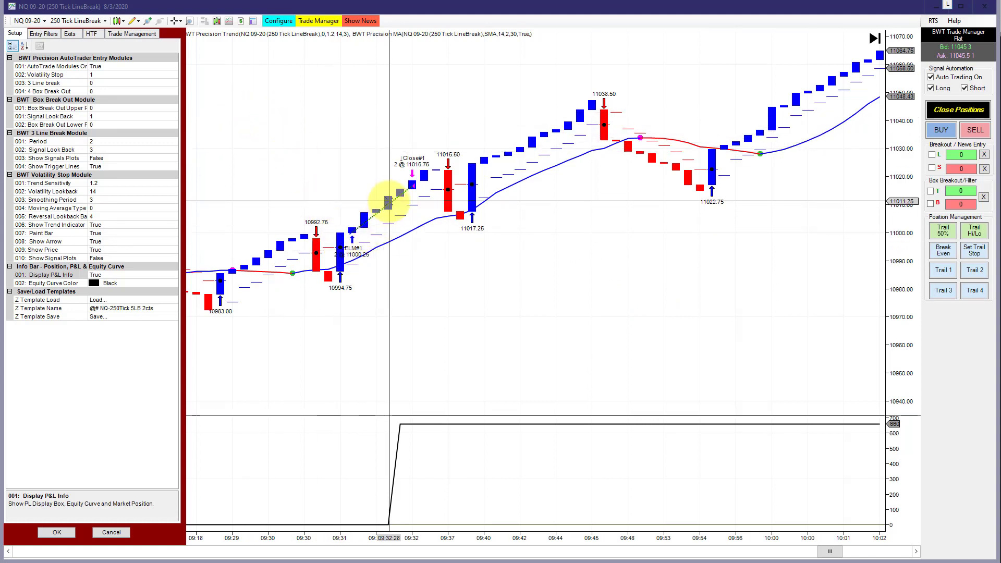
Review the 250 Tick LineBreak strategy's trade management settings without changes, and inspect its trade around 09:31.
{"action": "left_click", "coordinate": [132, 33]}
{"action": "left_click", "coordinate": [118, 532]}
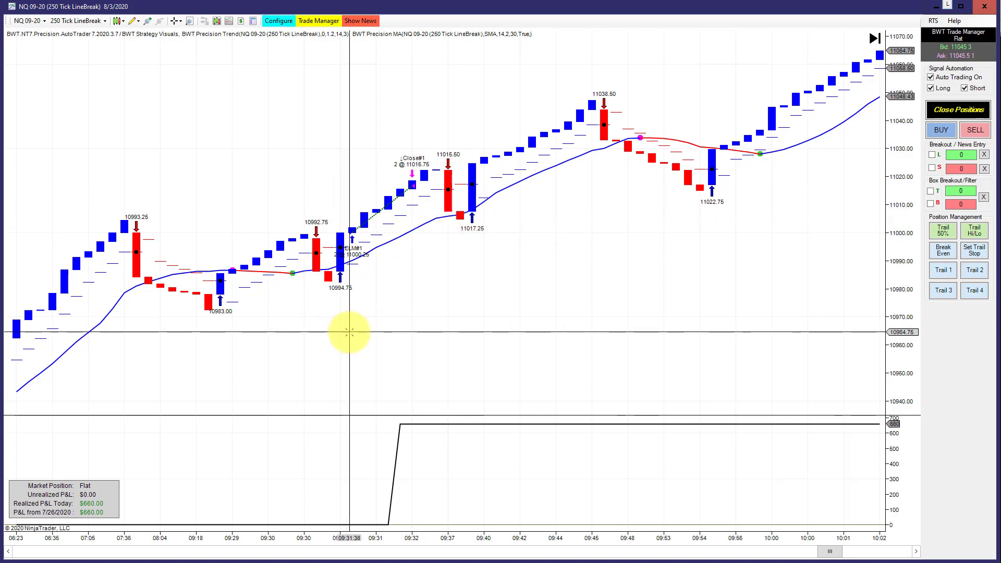
{"action": "left_click_drag", "start_coordinate": [346, 331], "coordinate": [453, 320]}
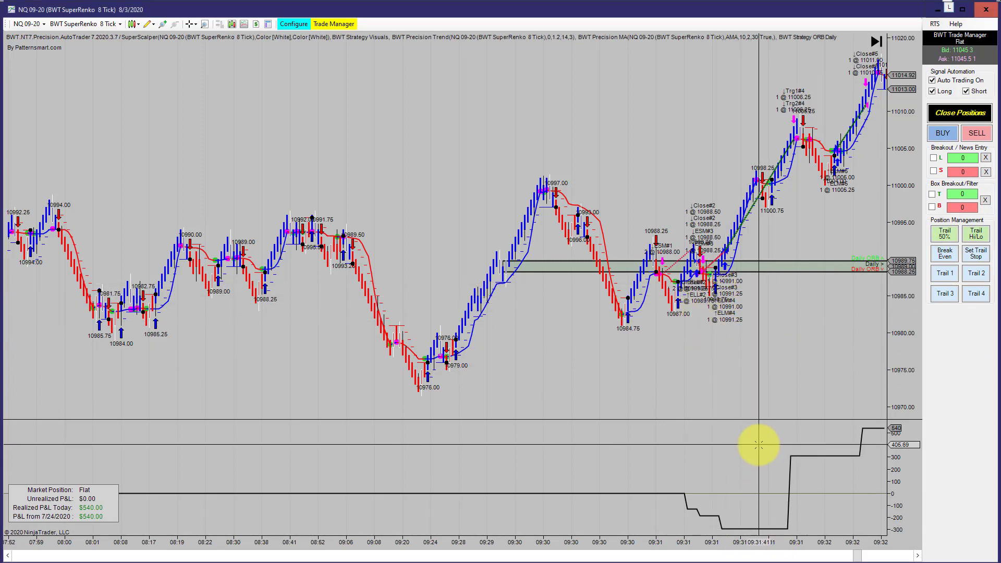
Examine the morning trades and equity curve around 09:31 on the SuperRenko 8 Tick chart.
{"action": "left_click_drag", "start_coordinate": [760, 447], "coordinate": [559, 409]}
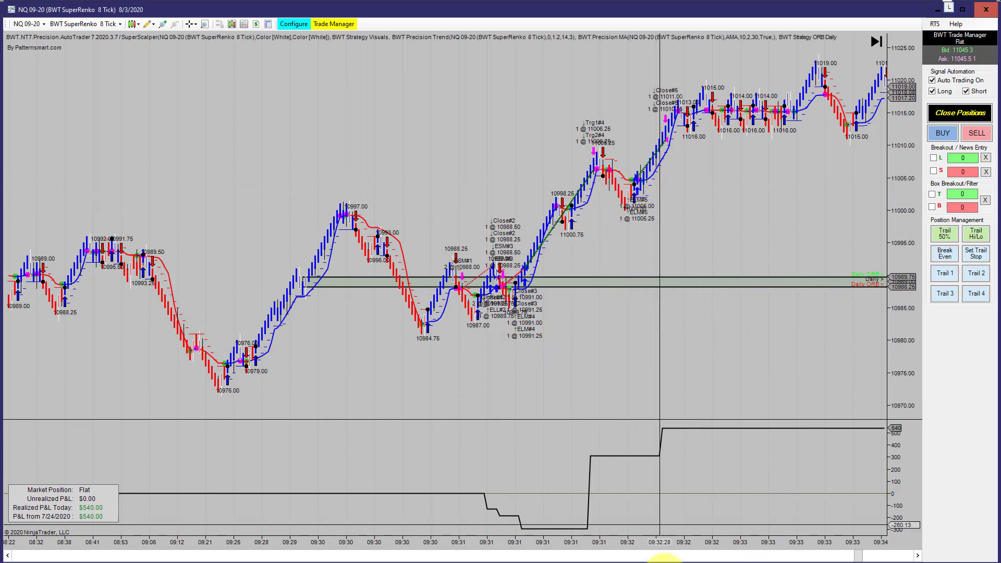
{"action": "left_click_drag", "start_coordinate": [670, 543], "coordinate": [391, 264]}
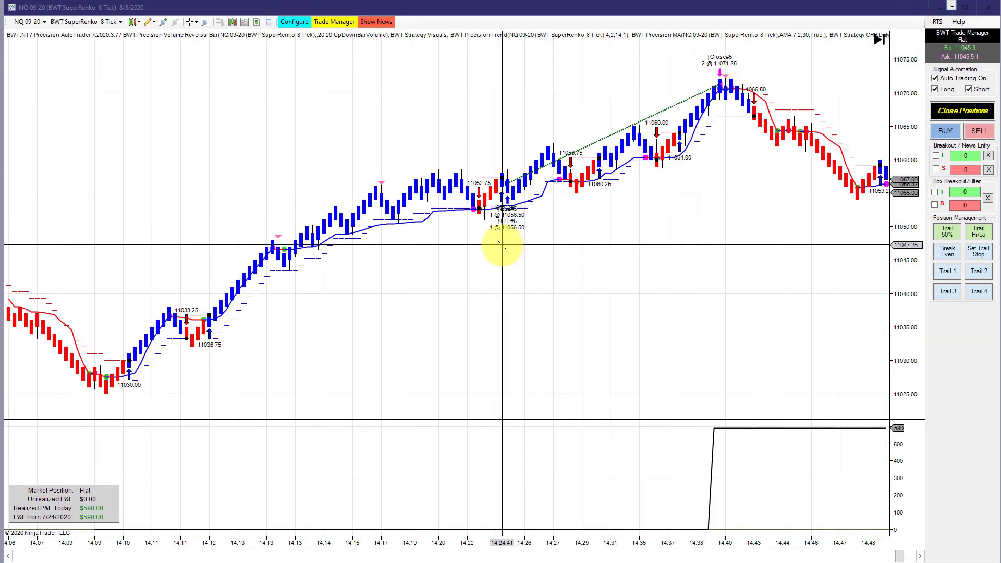
Check the session begin and end times in the afternoon SuperRenko 8 Tick strategy's entry filters, leaving them unchanged.
{"action": "left_click", "coordinate": [301, 20]}
{"action": "left_click", "coordinate": [44, 34]}
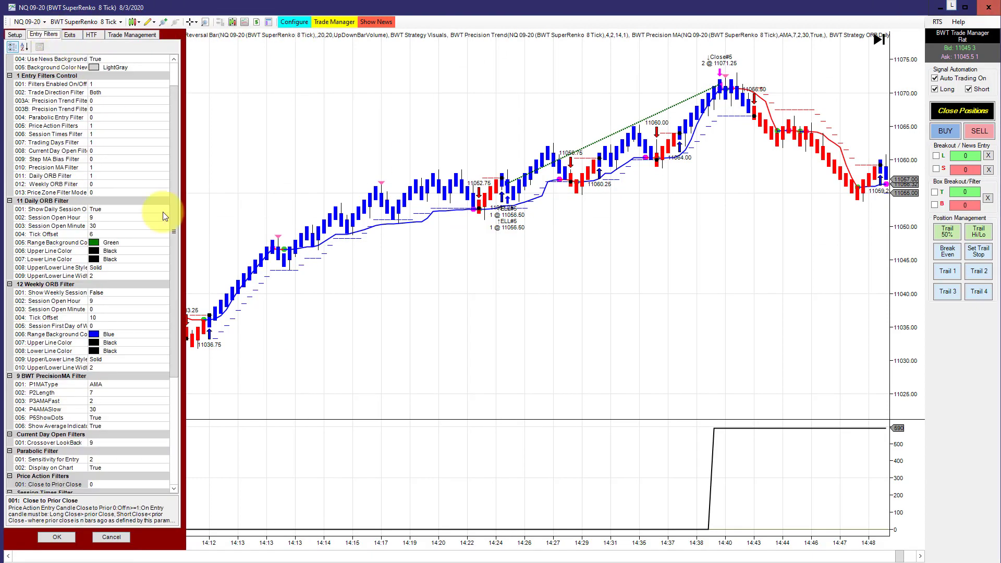
{"action": "scroll", "coordinate": [124, 372], "scroll_direction": "down", "scroll_amount": 5}
{"action": "left_click", "coordinate": [115, 383]}
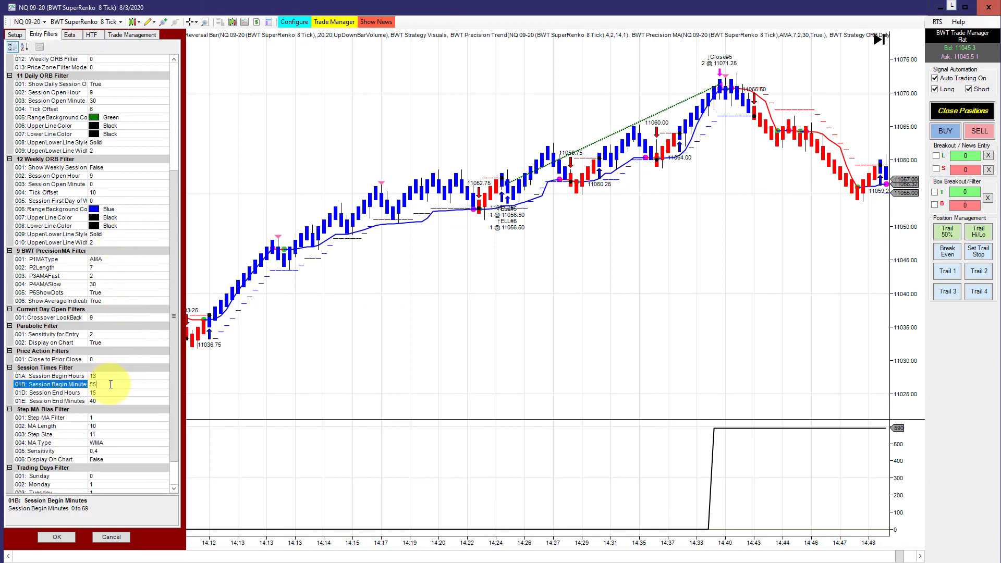
{"action": "left_click", "coordinate": [113, 540]}
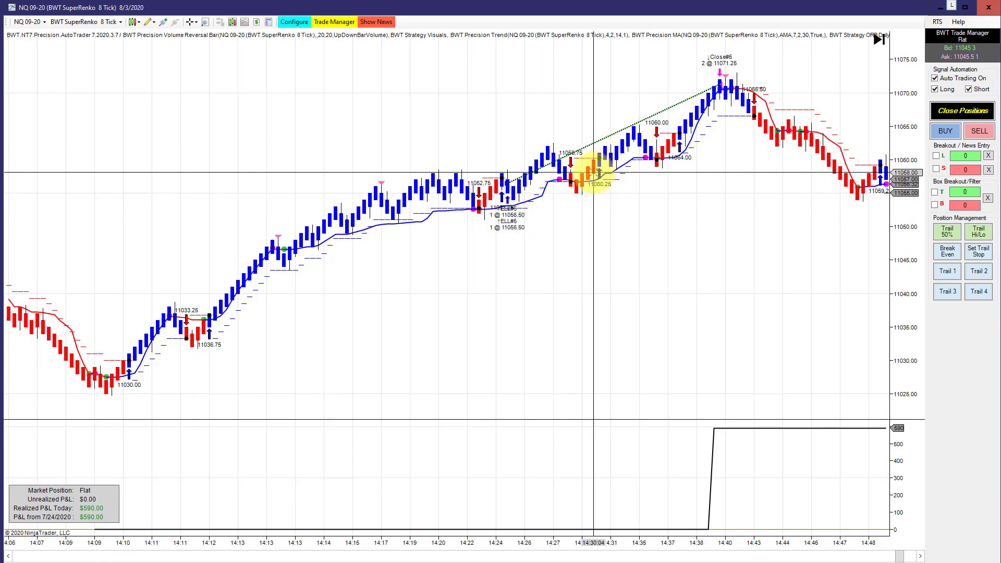
Review the afternoon SuperRenko 8 Tick strategy's trade management settings and close the configuration without changes.
{"action": "left_click", "coordinate": [293, 25]}
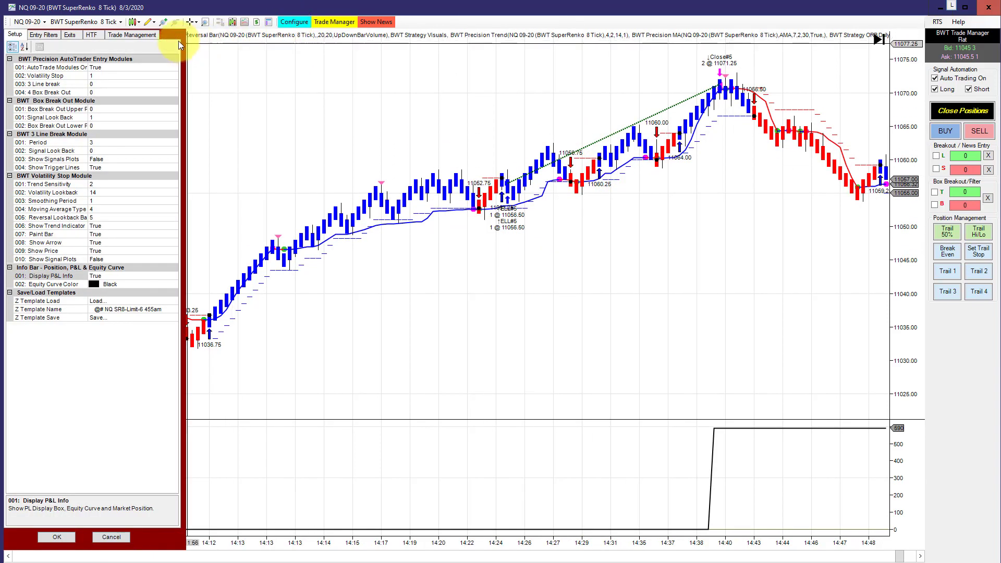
{"action": "left_click", "coordinate": [155, 36]}
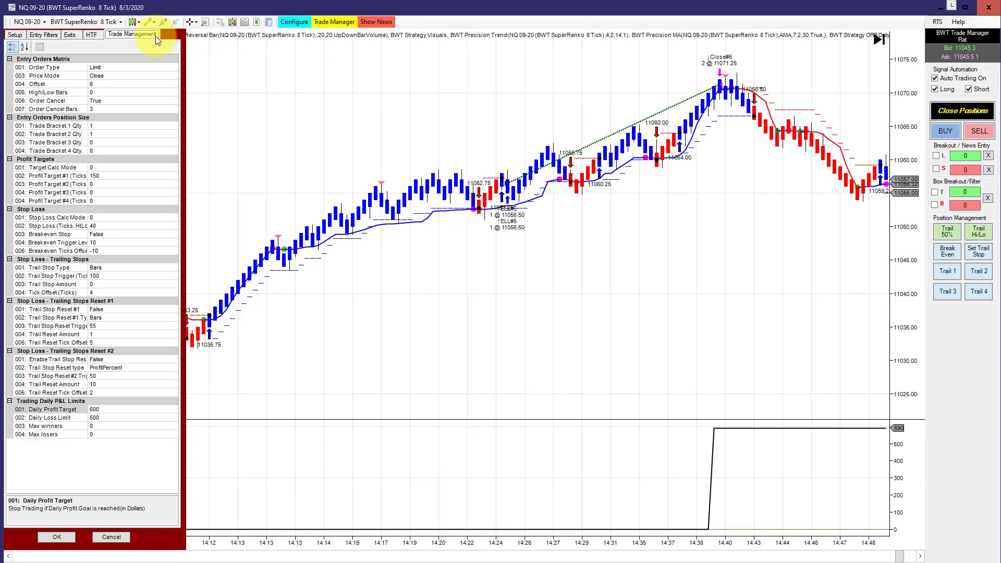
{"action": "left_click", "coordinate": [108, 537]}
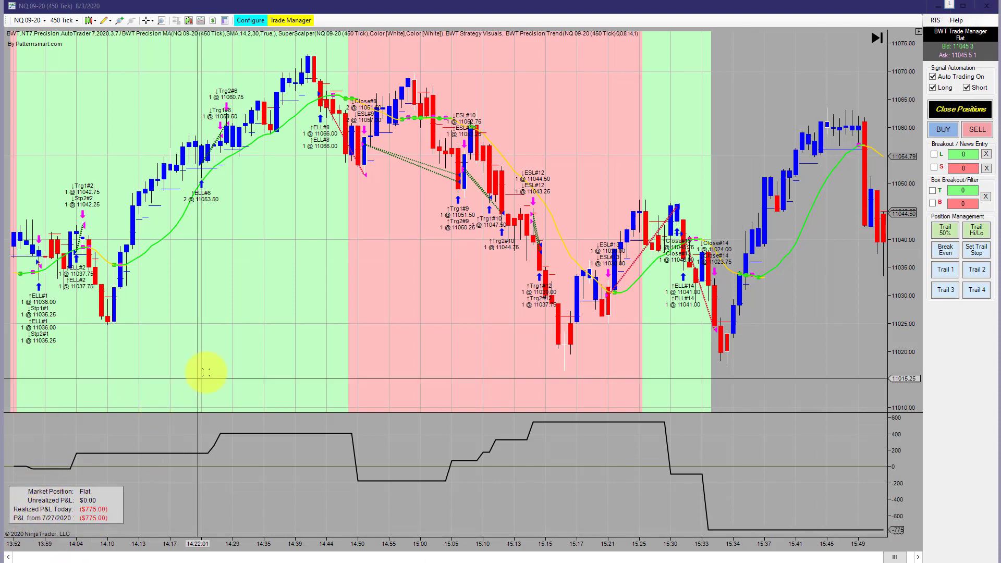
Review the 450 Tick strategy's setup and trade management settings, including the daily P&L limits, and close the configuration without changes.
{"action": "scroll", "coordinate": [208, 369], "scroll_direction": "up", "scroll_amount": 3}
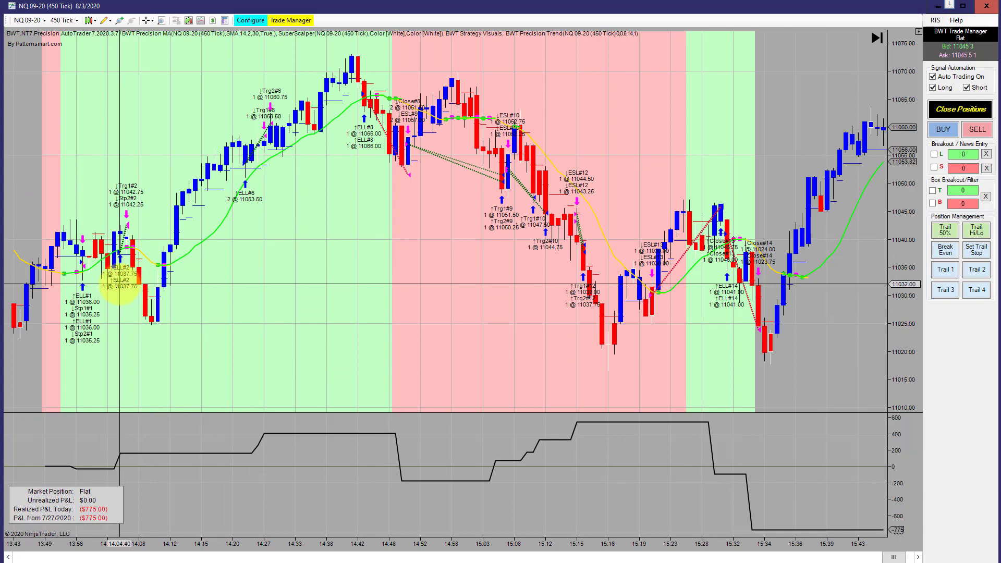
{"action": "left_click", "coordinate": [251, 20]}
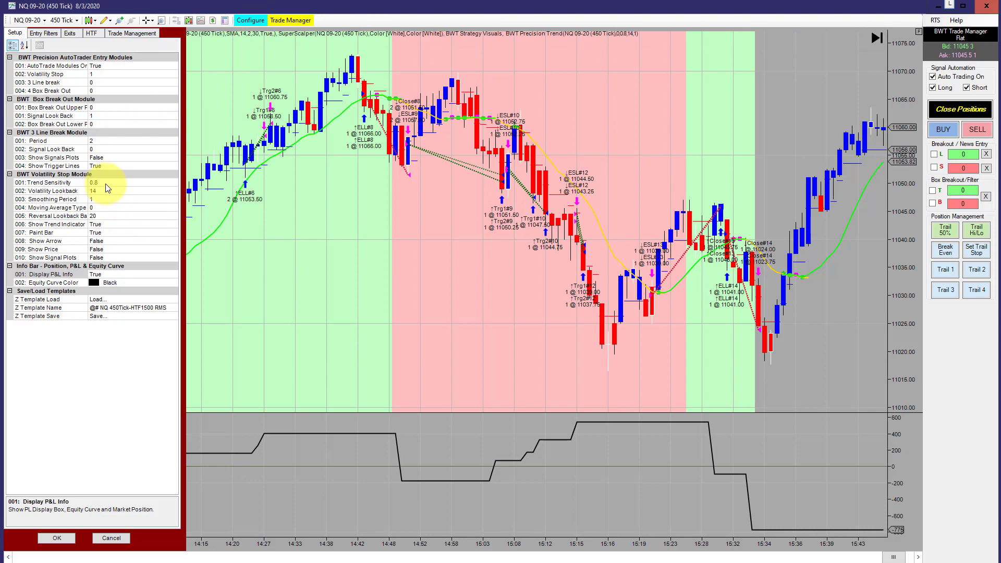
{"action": "left_click", "coordinate": [136, 34]}
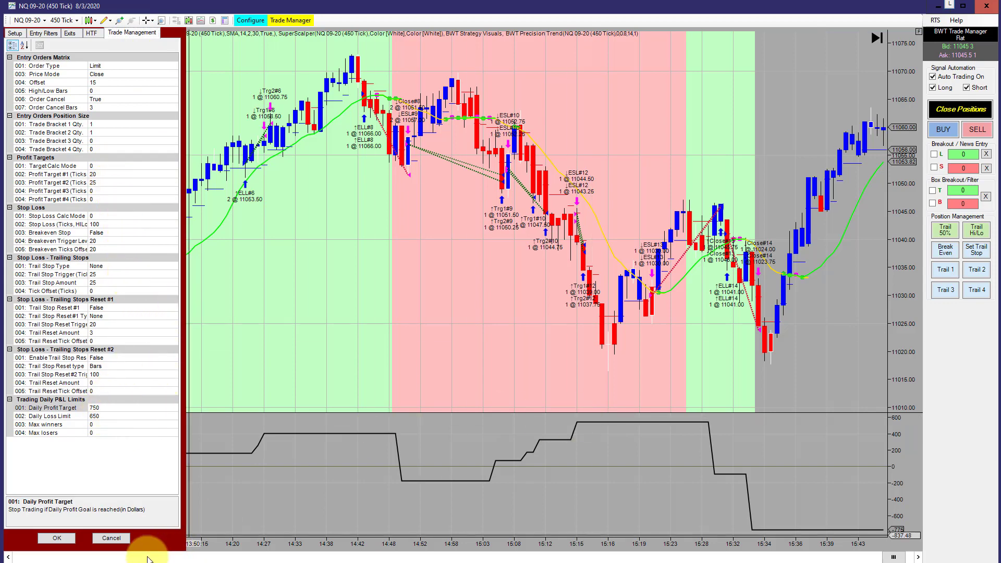
{"action": "left_click", "coordinate": [110, 539]}
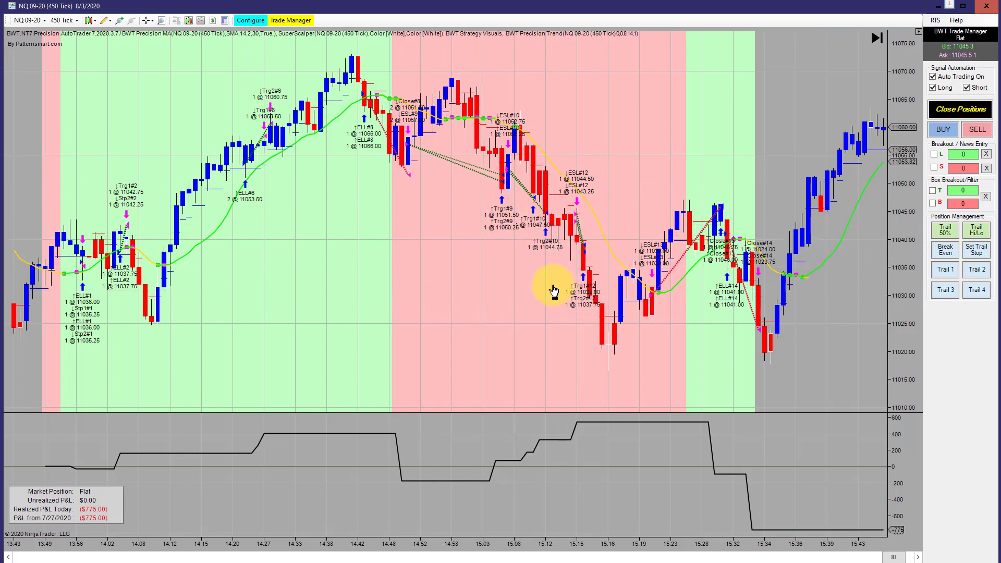
Try Stop Loss Calc Mode 2 in the 450 Tick strategy's trade management settings and enlarge the description area to read the mode options.
{"action": "left_click_drag", "start_coordinate": [553, 290], "coordinate": [447, 261]}
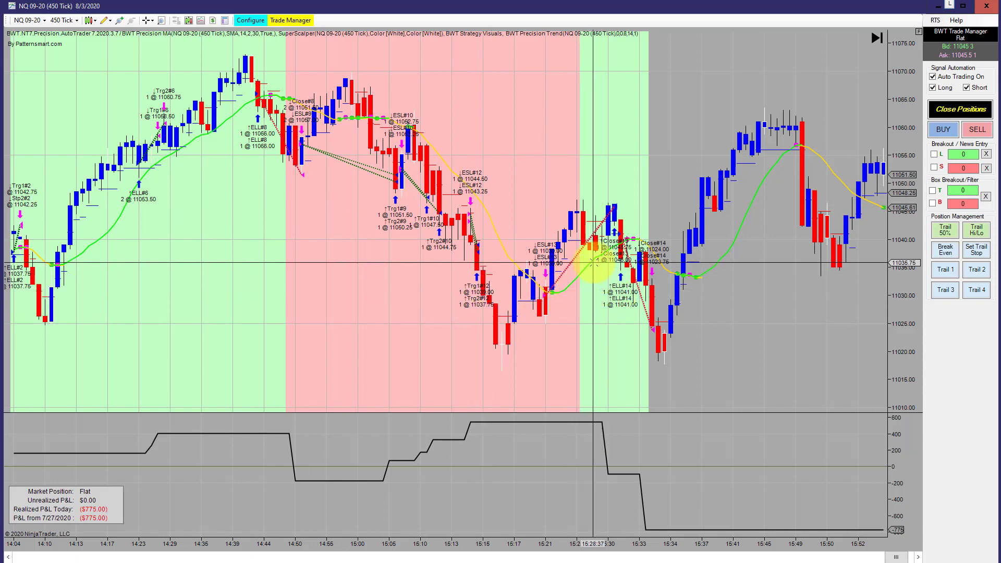
{"action": "left_click", "coordinate": [251, 19]}
{"action": "left_click", "coordinate": [153, 32]}
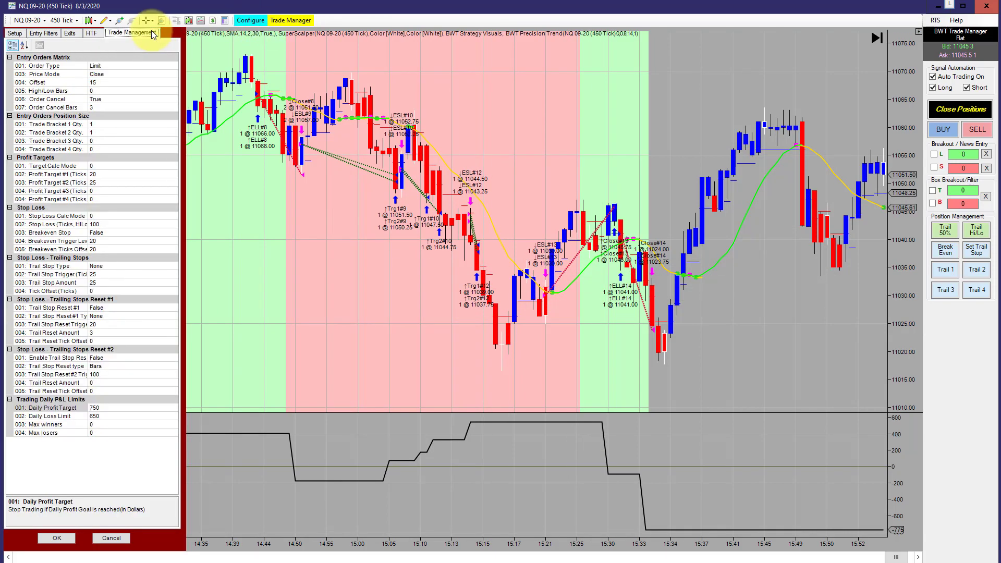
{"action": "left_click", "coordinate": [115, 217]}
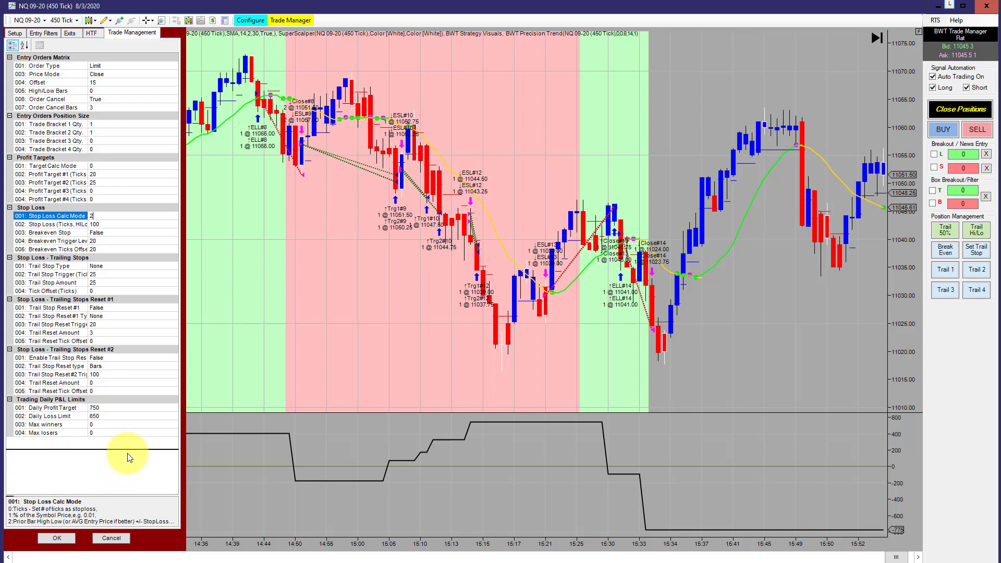
{"action": "left_click_drag", "start_coordinate": [130, 457], "coordinate": [128, 459]}
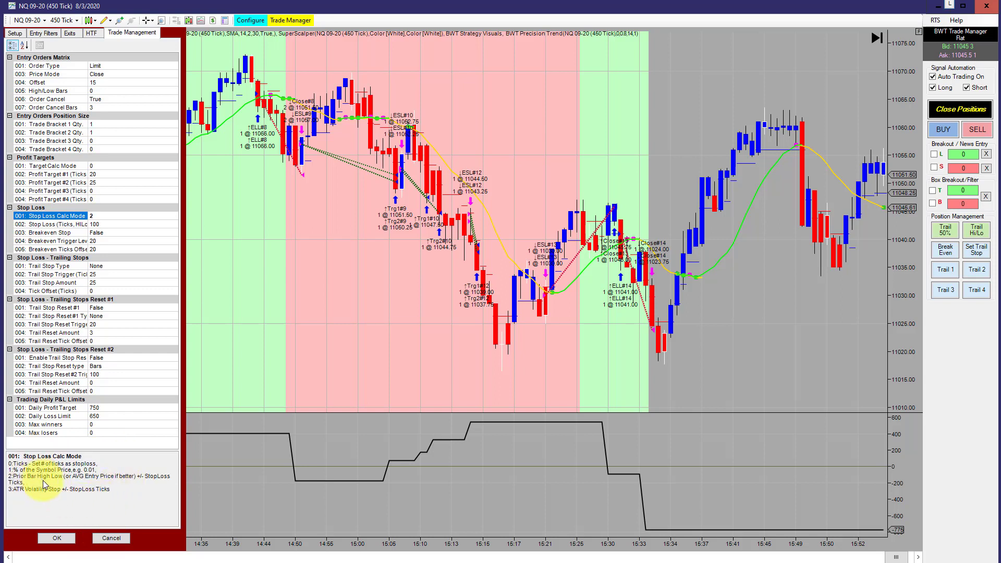
{"action": "middle_click", "coordinate": [557, 289]}
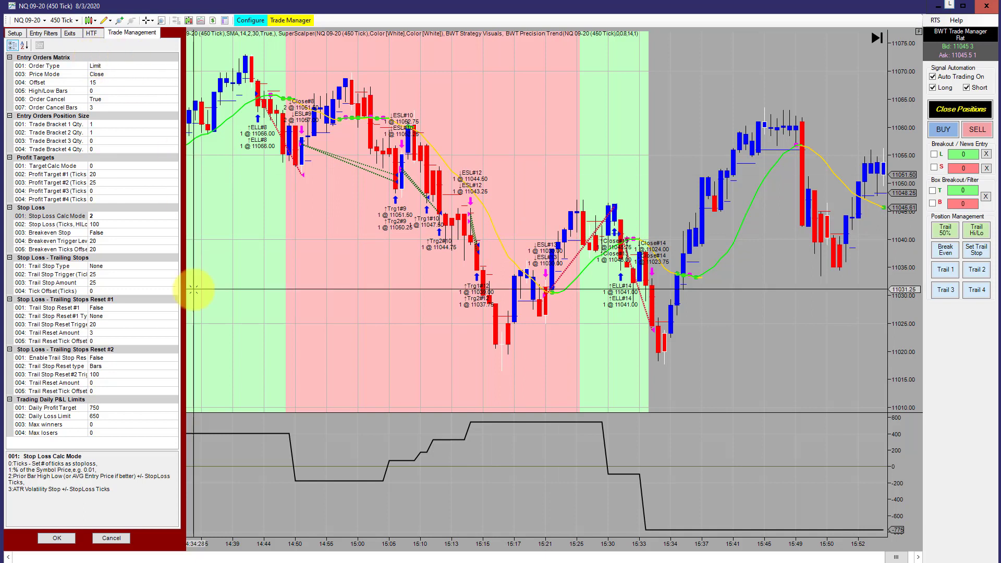
Read the description of the Stop Loss value setting, discard the configuration changes and bring the chart's earlier afternoon trades into view.
{"action": "left_click", "coordinate": [112, 224]}
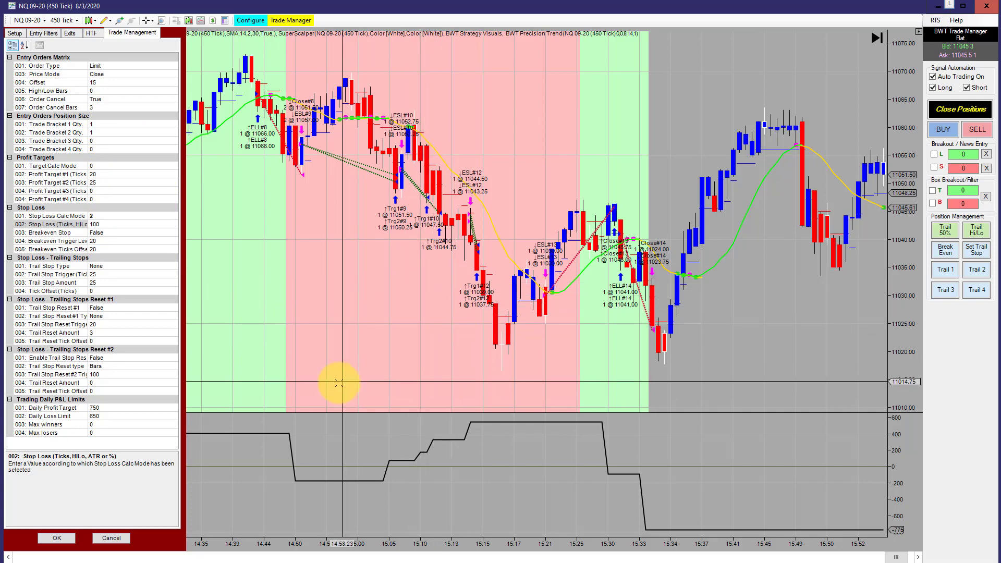
{"action": "left_click", "coordinate": [111, 538]}
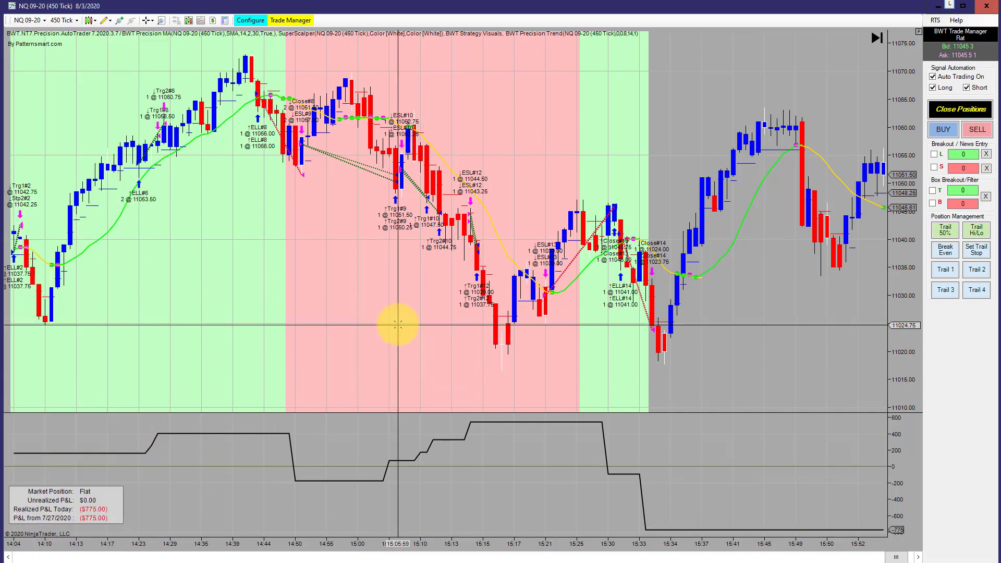
{"action": "left_click_drag", "start_coordinate": [277, 331], "coordinate": [501, 326]}
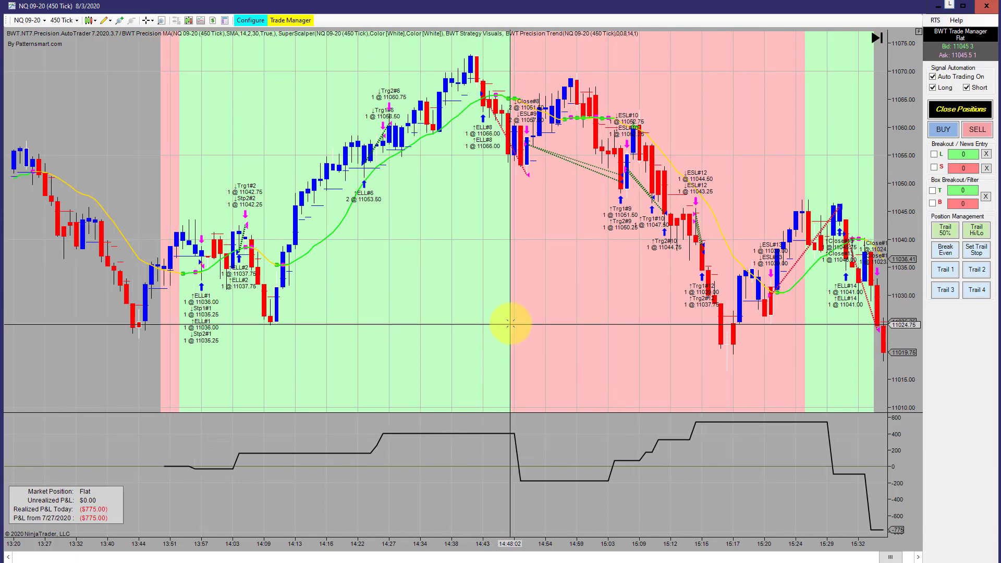